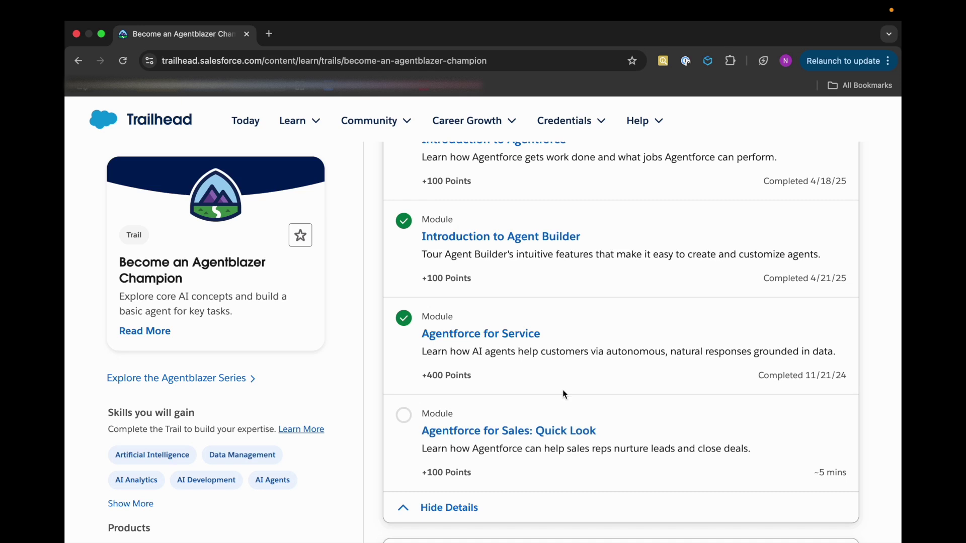
scroll(563, 394, "up", 1)
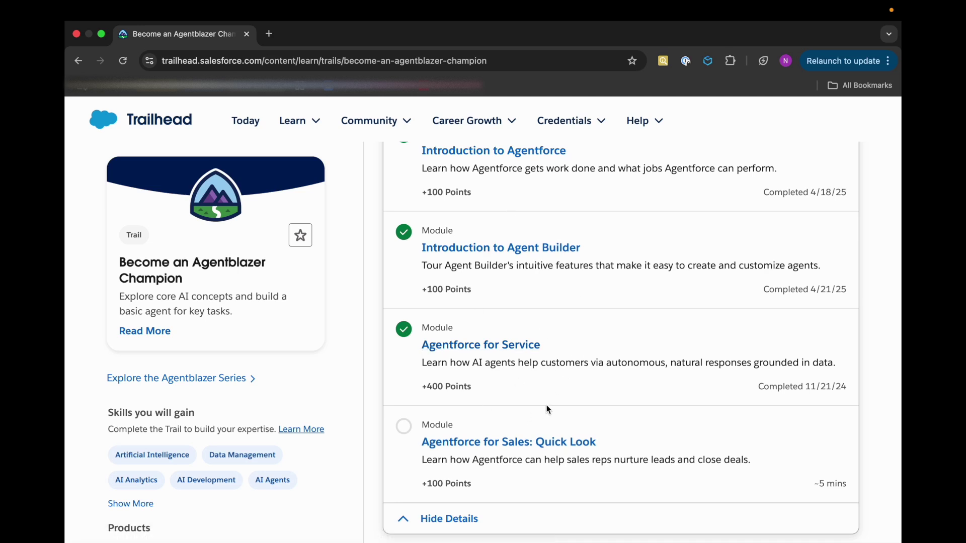
scroll(526, 451, "down", 2)
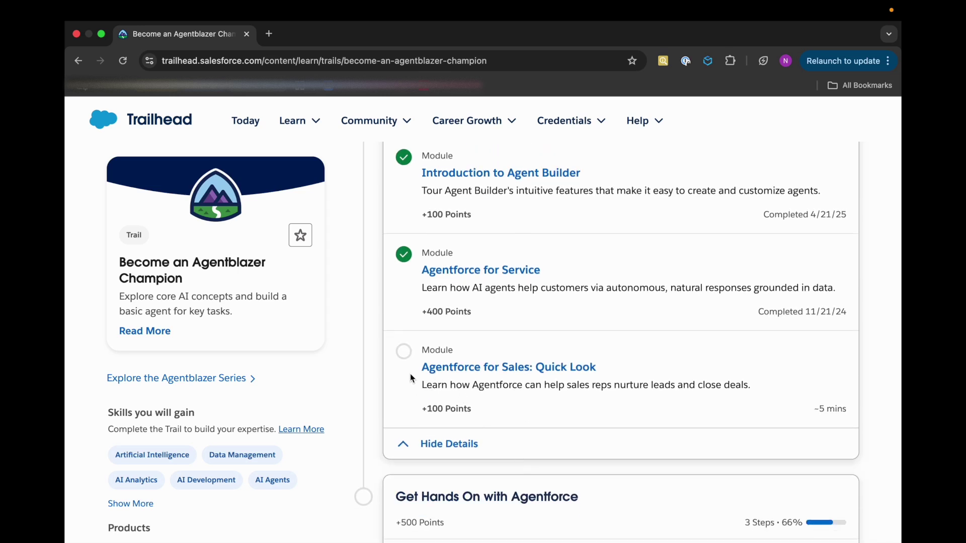
Open the Agentforce for Sales: Quick Look module in a new tab and start its first unit.
right_click(505, 368)
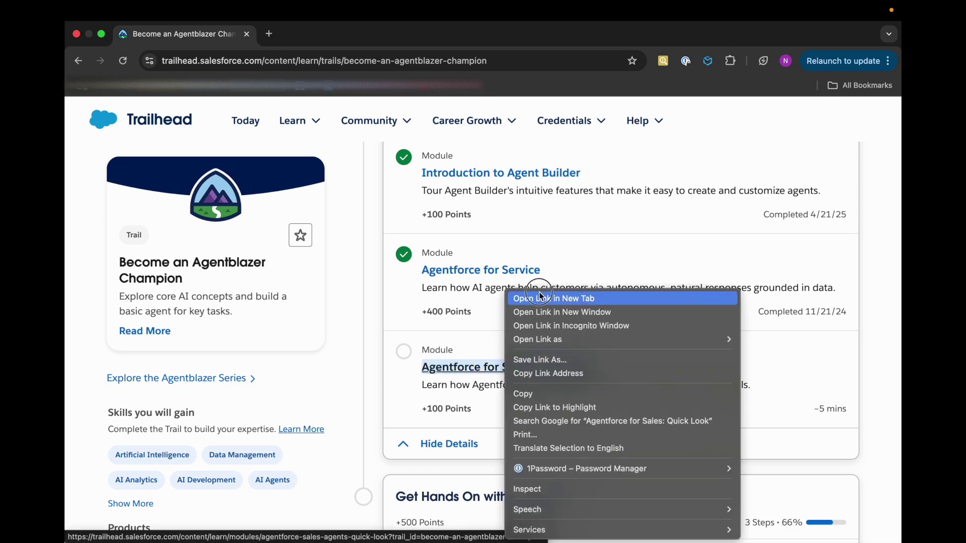
left_click(553, 298)
left_click(302, 34)
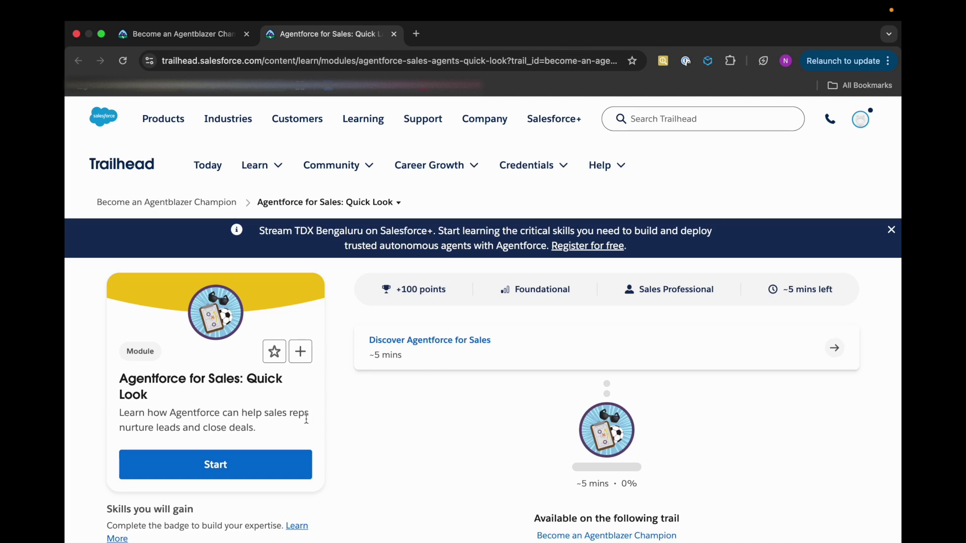
left_click(279, 471)
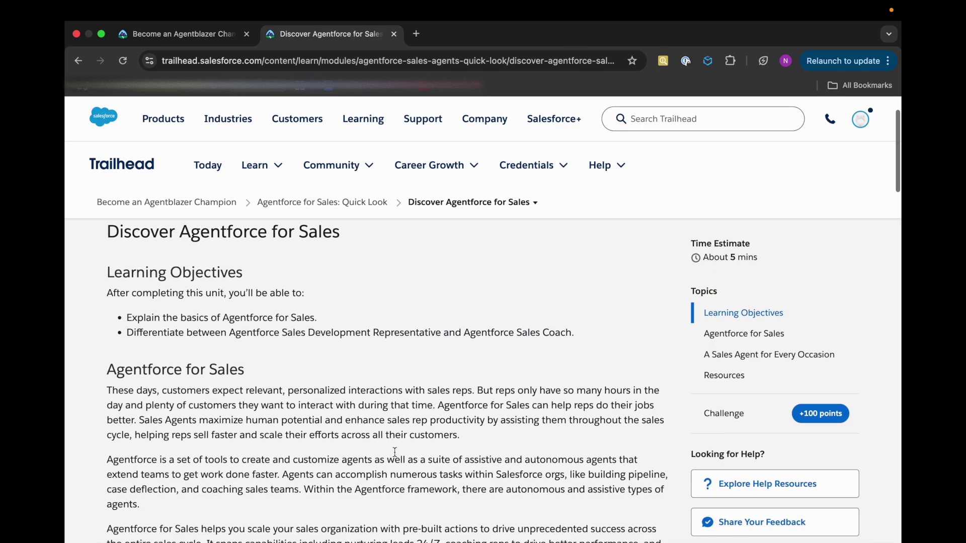
scroll(394, 452, "down", 1)
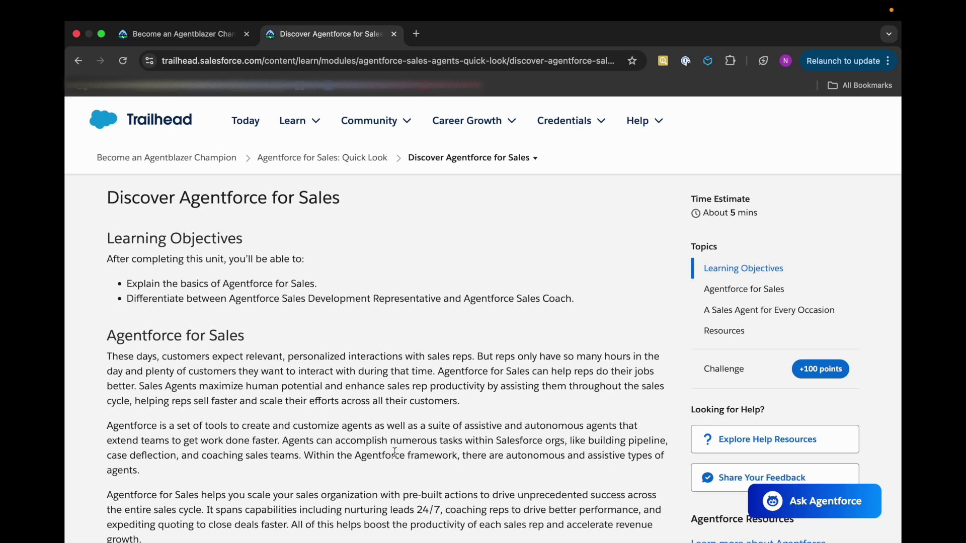
scroll(394, 453, "down", 1)
scroll(394, 449, "down", 2)
scroll(394, 445, "down", 1)
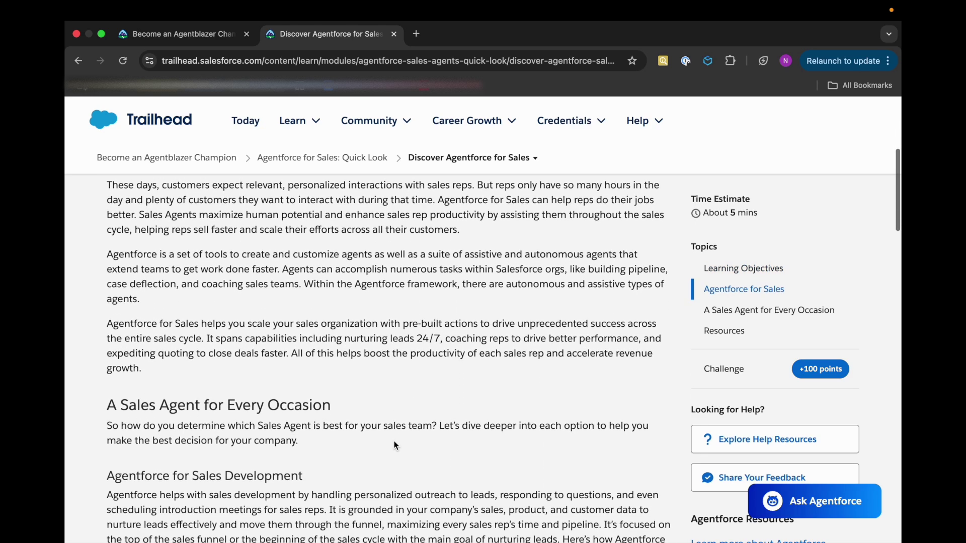
scroll(394, 445, "down", 1)
scroll(394, 445, "down", 1)
scroll(394, 445, "down", 1)
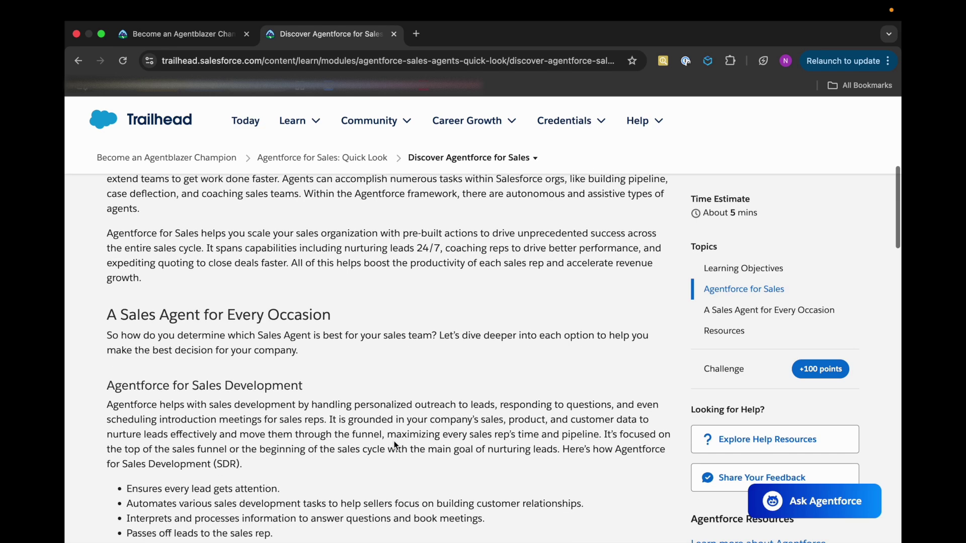
scroll(394, 445, "down", 1)
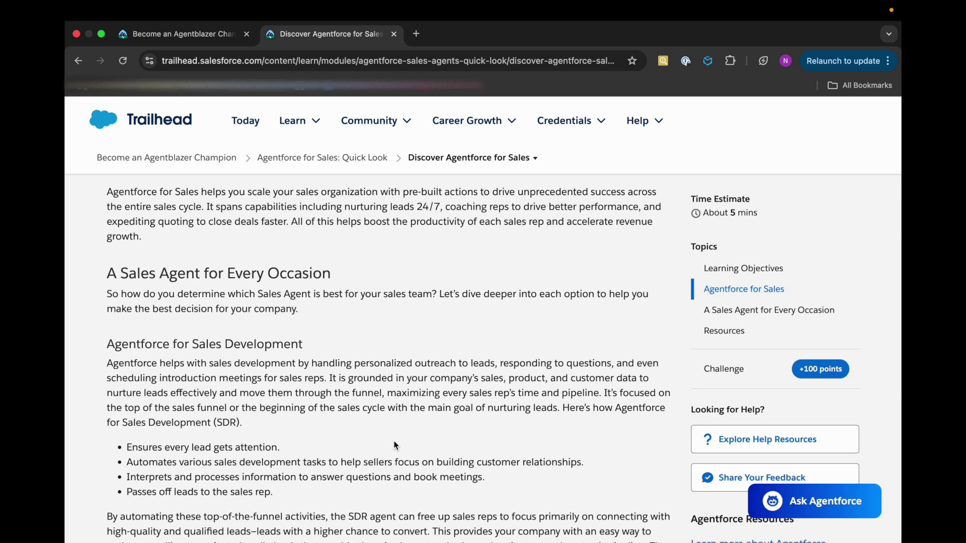
scroll(395, 445, "down", 1)
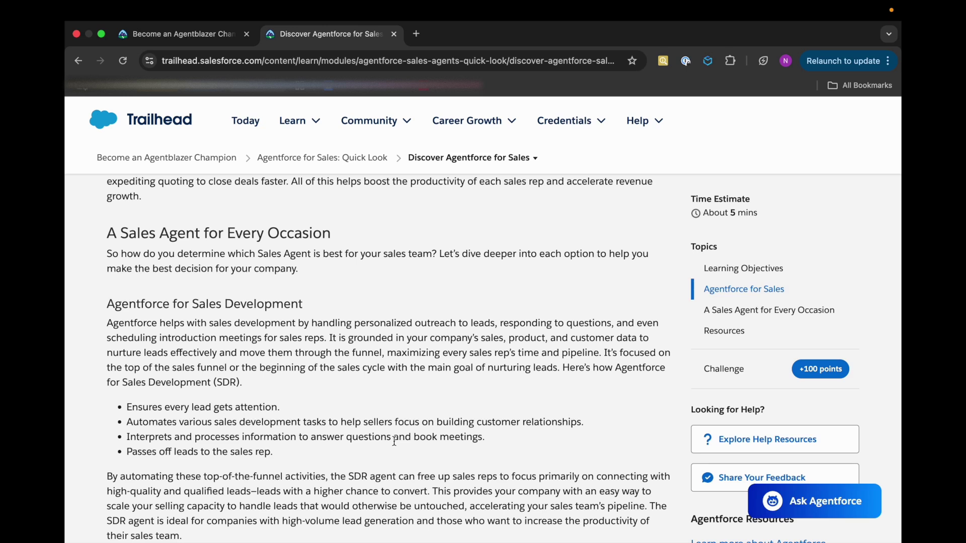
scroll(393, 441, "down", 2)
scroll(393, 442, "down", 1)
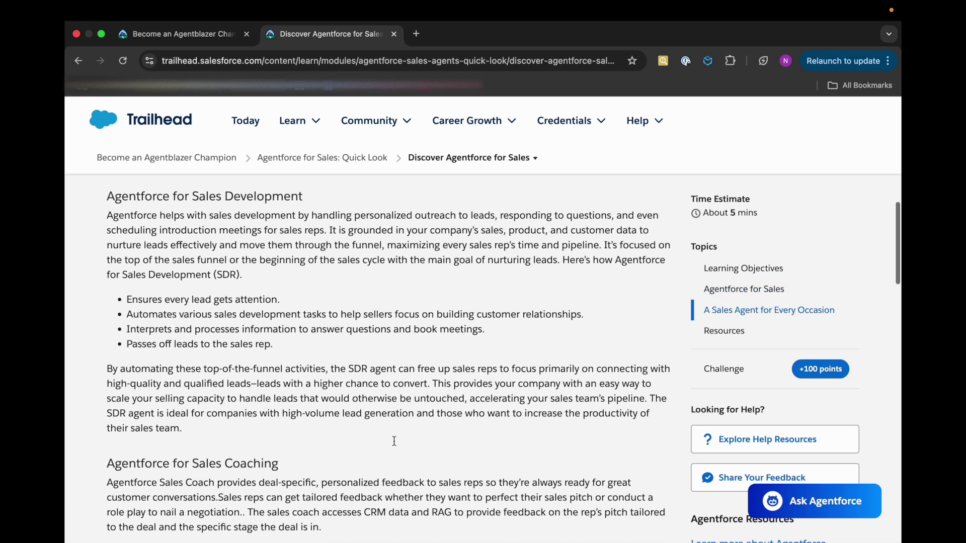
scroll(394, 441, "down", 1)
scroll(393, 441, "down", 2)
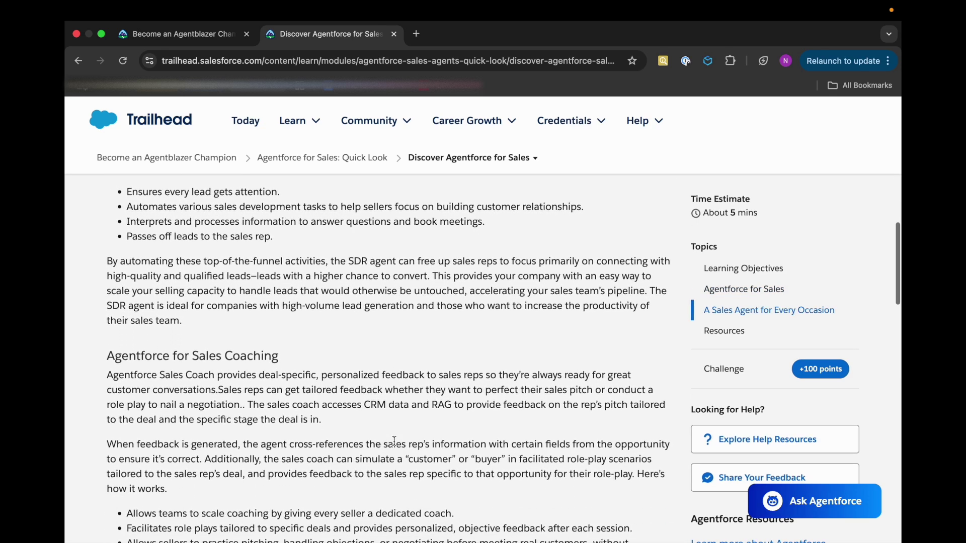
scroll(392, 441, "down", 1)
scroll(393, 442, "down", 2)
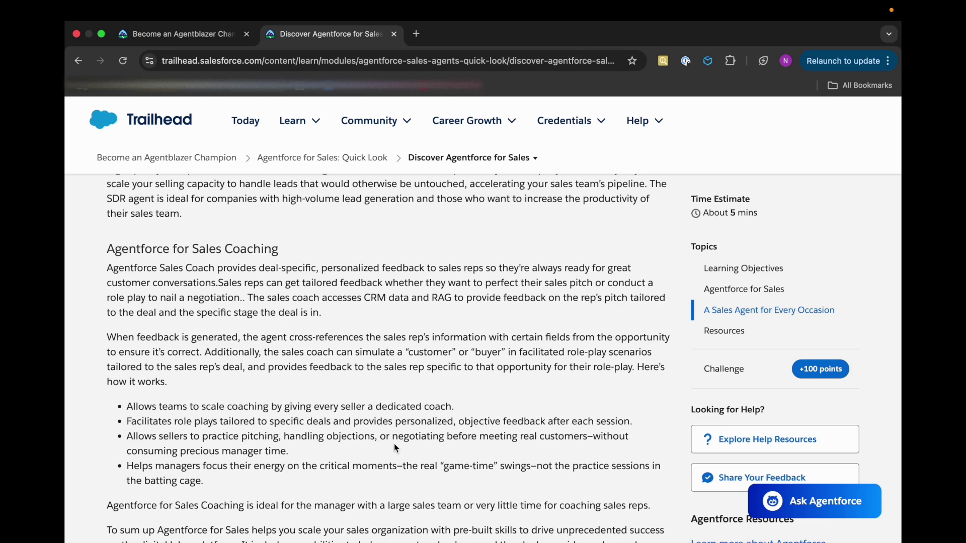
scroll(395, 448, "down", 1)
scroll(395, 447, "down", 4)
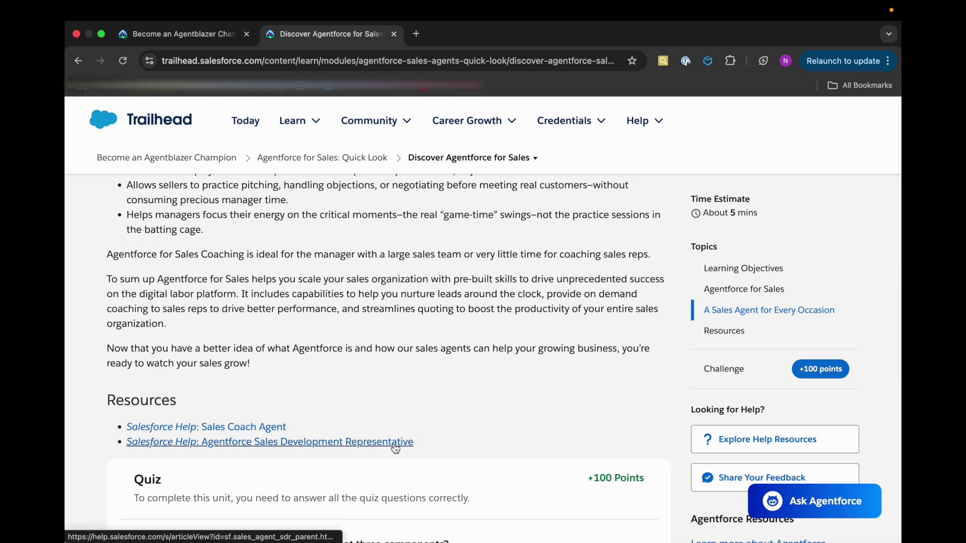
scroll(394, 447, "down", 2)
scroll(394, 448, "down", 1)
scroll(395, 448, "down", 1)
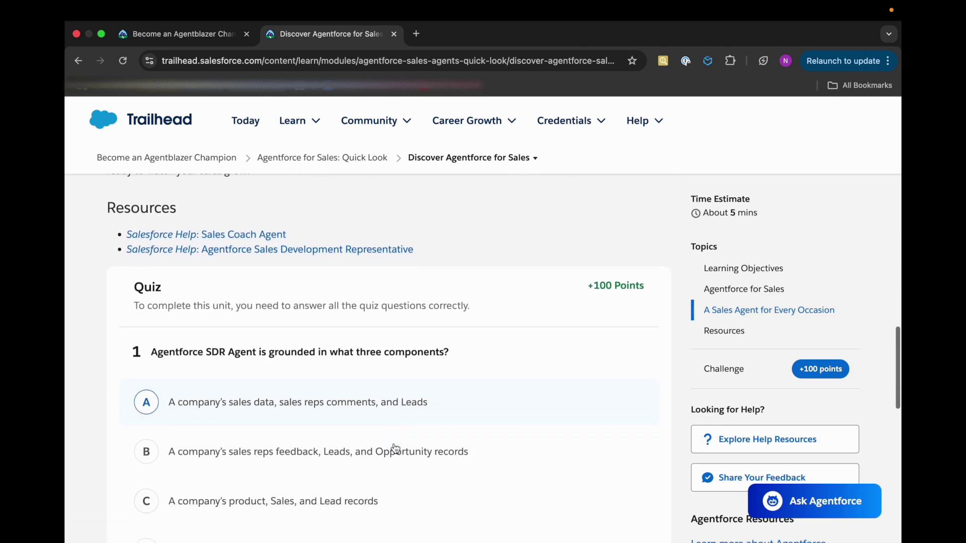
scroll(394, 448, "down", 2)
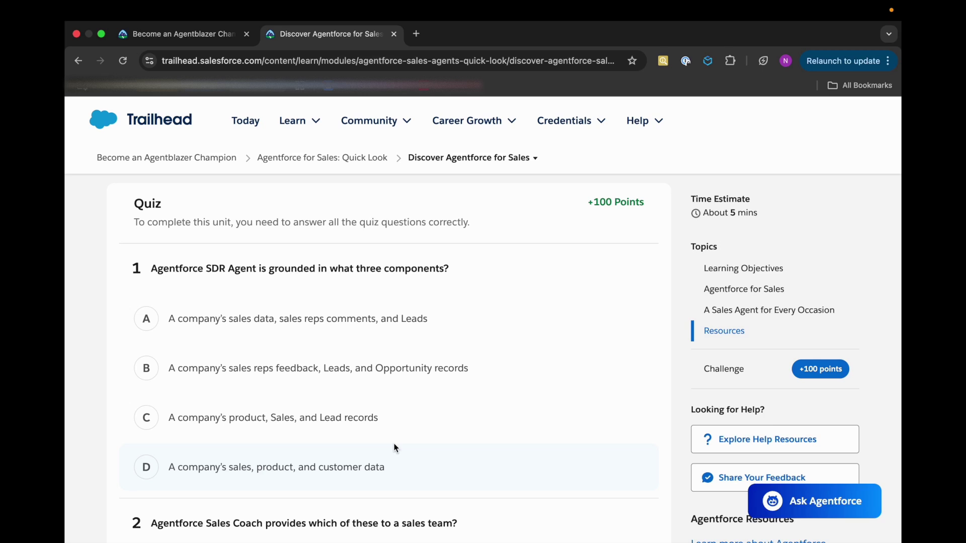
Answer D for question 1 and B for question 2, then submit the quiz.
left_click(337, 480)
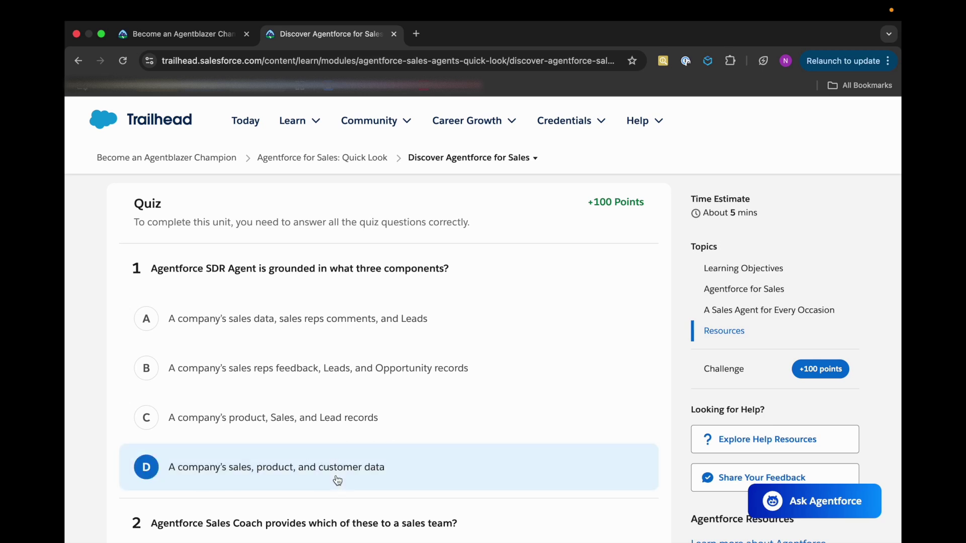
scroll(337, 480, "down", 5)
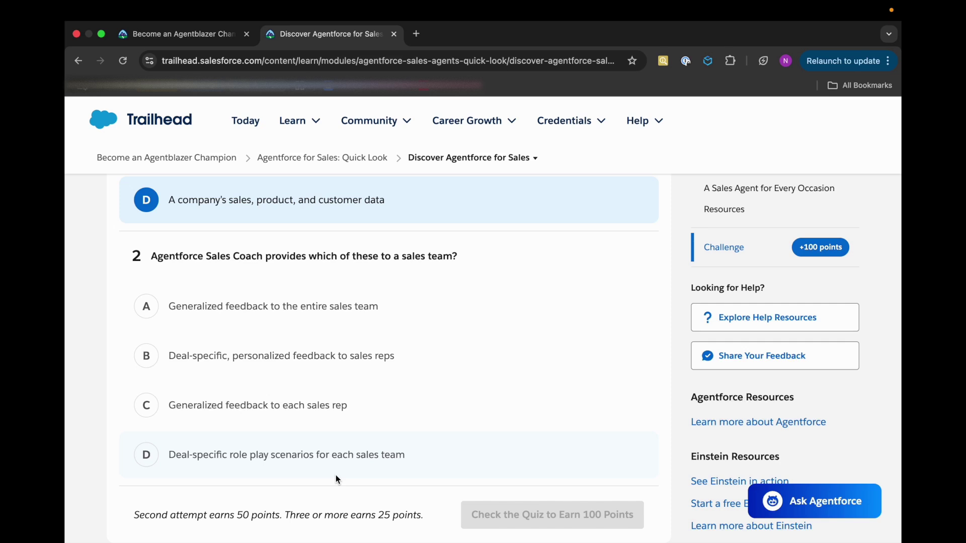
left_click(419, 368)
left_click(467, 513)
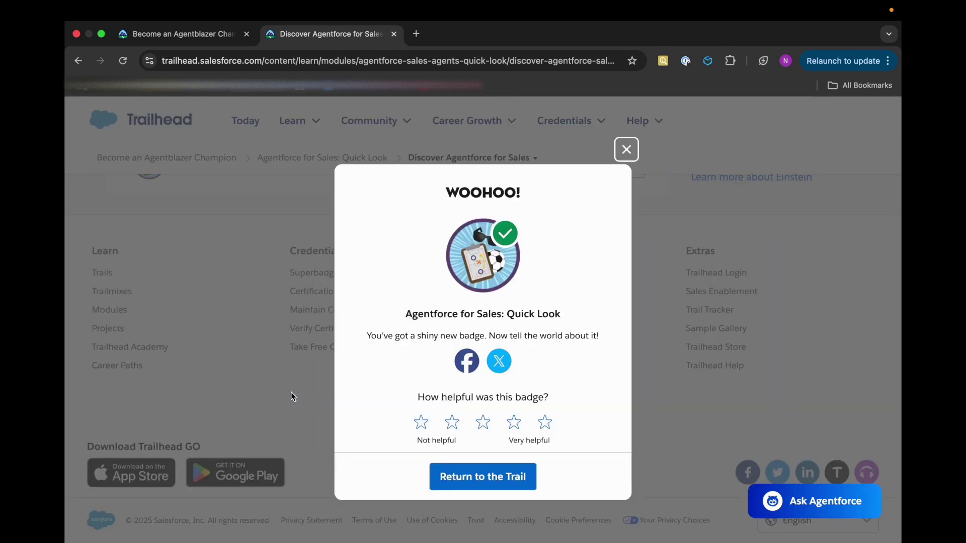
Switch back to the Become an Agentblazer Champion trail tab.
left_click(223, 39)
scroll(430, 306, "down", 2)
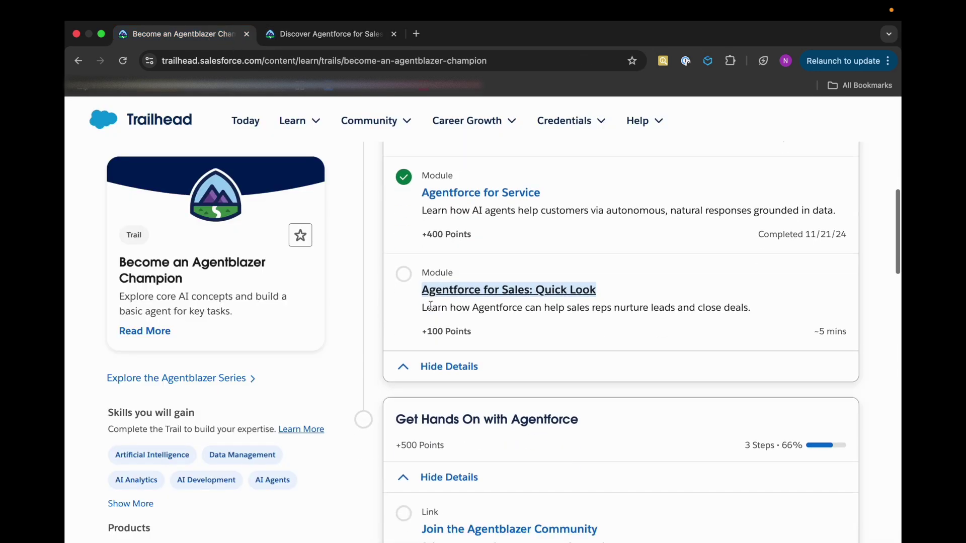
scroll(430, 305, "up", 3)
scroll(453, 313, "down", 1)
scroll(484, 324, "down", 2)
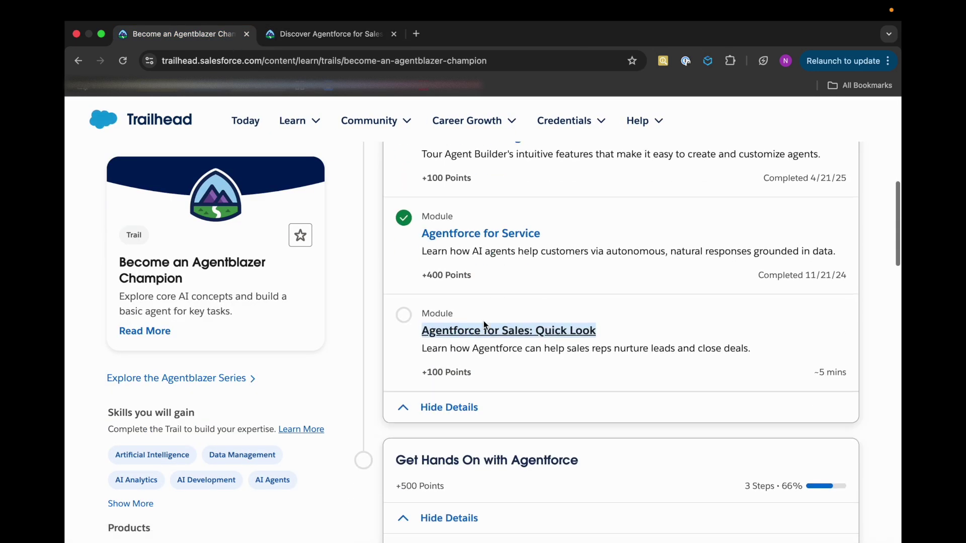
scroll(550, 421, "down", 2)
scroll(551, 420, "down", 2)
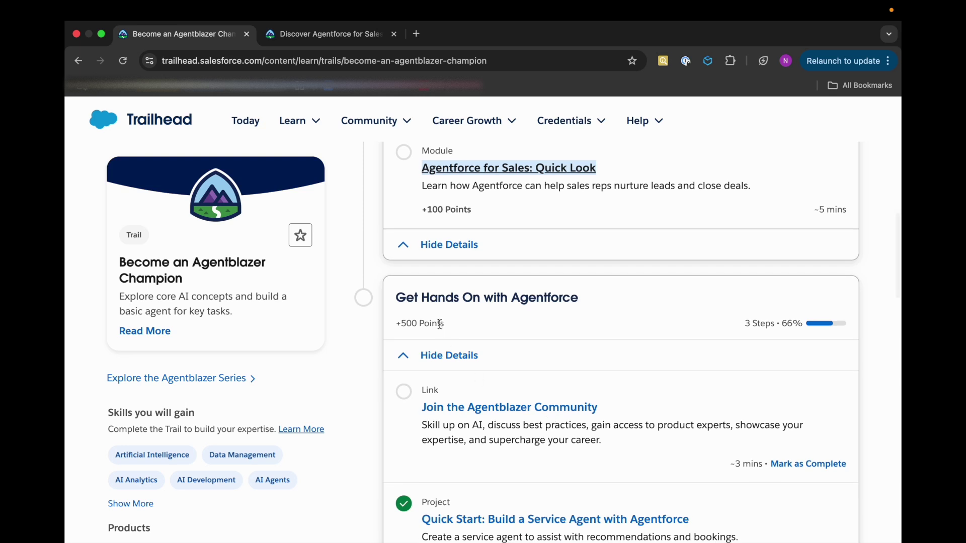
scroll(439, 323, "down", 1)
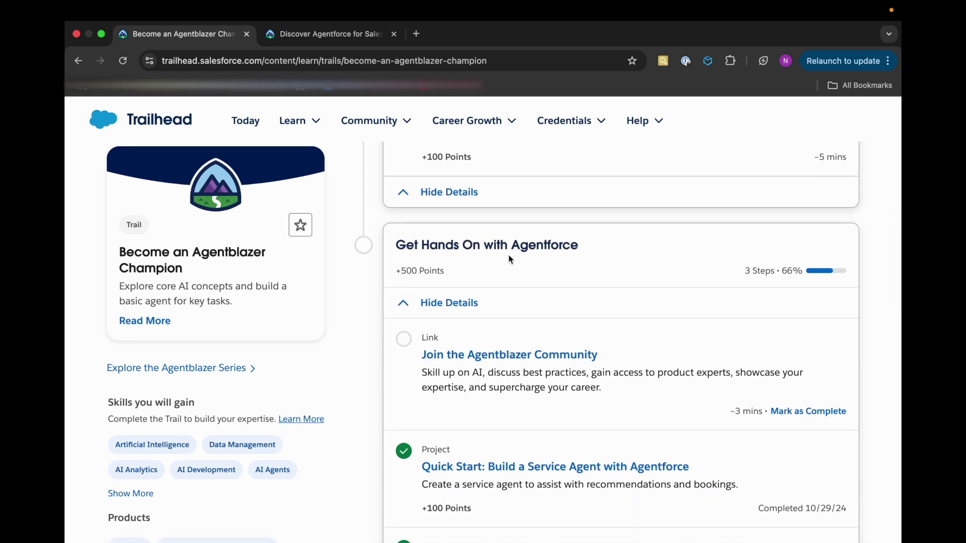
scroll(553, 260, "down", 1)
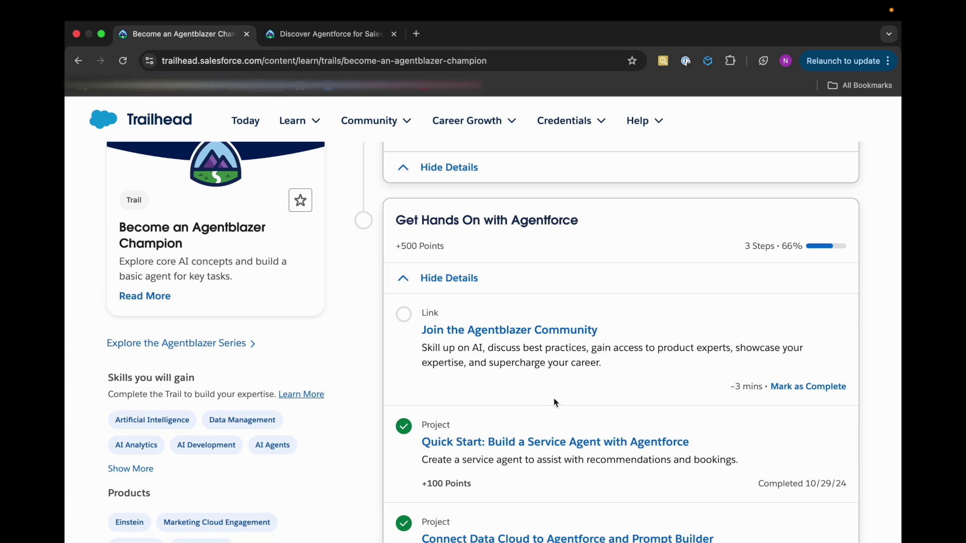
Mark Join the Agentblazer Community complete and dismiss the champion congratulations message.
left_click(802, 390)
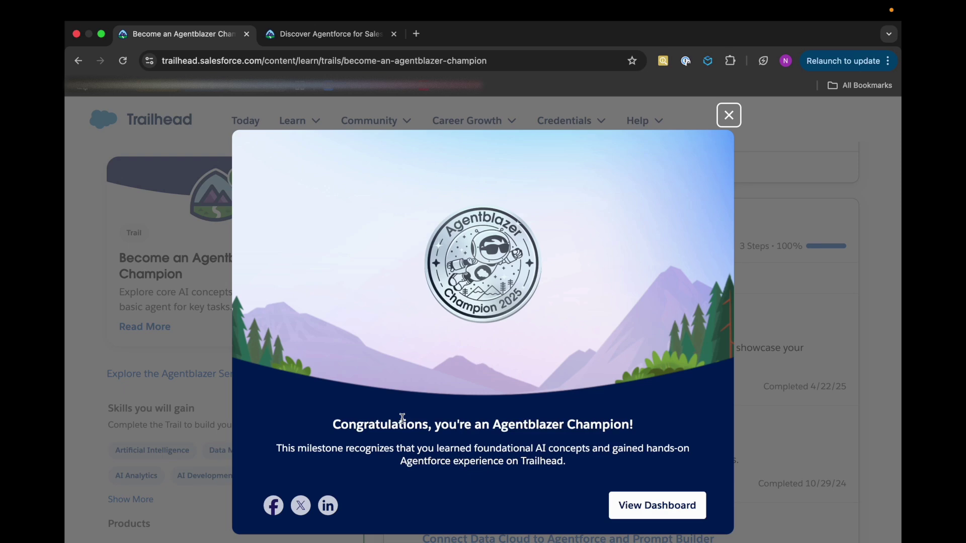
left_click(729, 114)
scroll(518, 390, "down", 1)
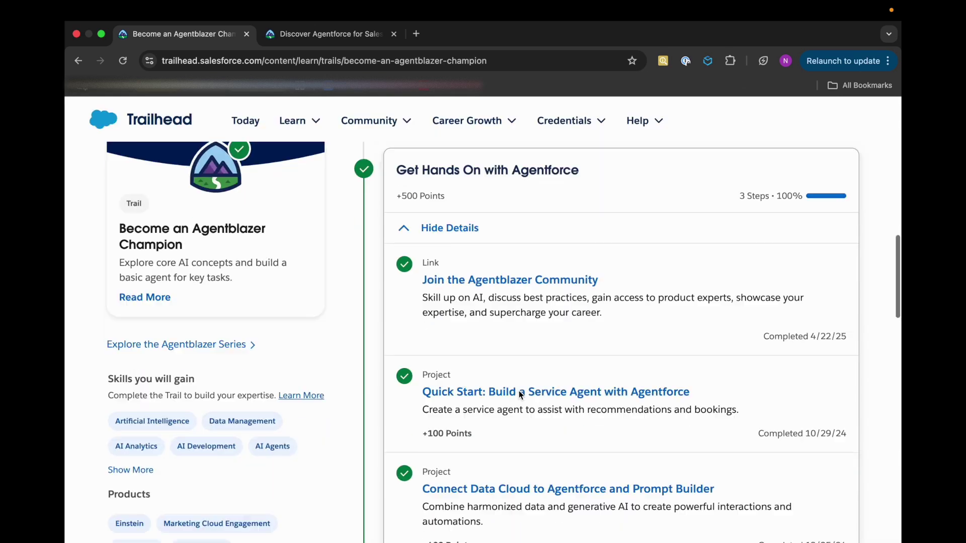
scroll(518, 390, "down", 1)
scroll(525, 493, "down", 1)
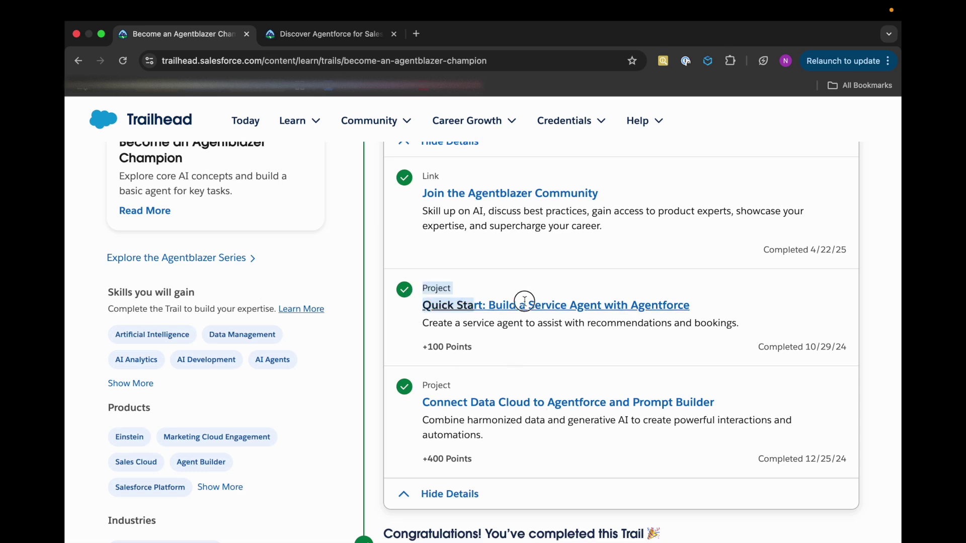
Review the completed trail page, clearing an accidental text selection.
left_click_drag(413, 306, 700, 292)
left_click(584, 464)
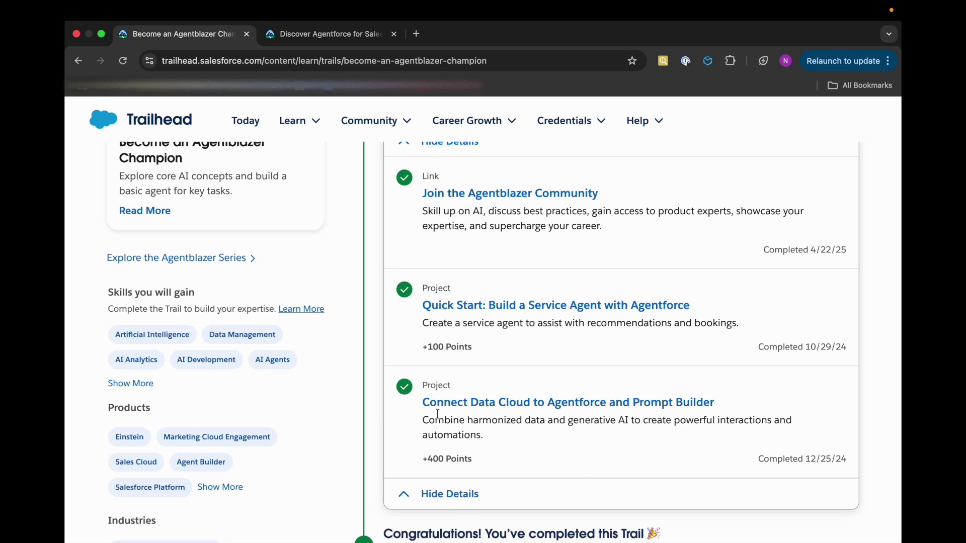